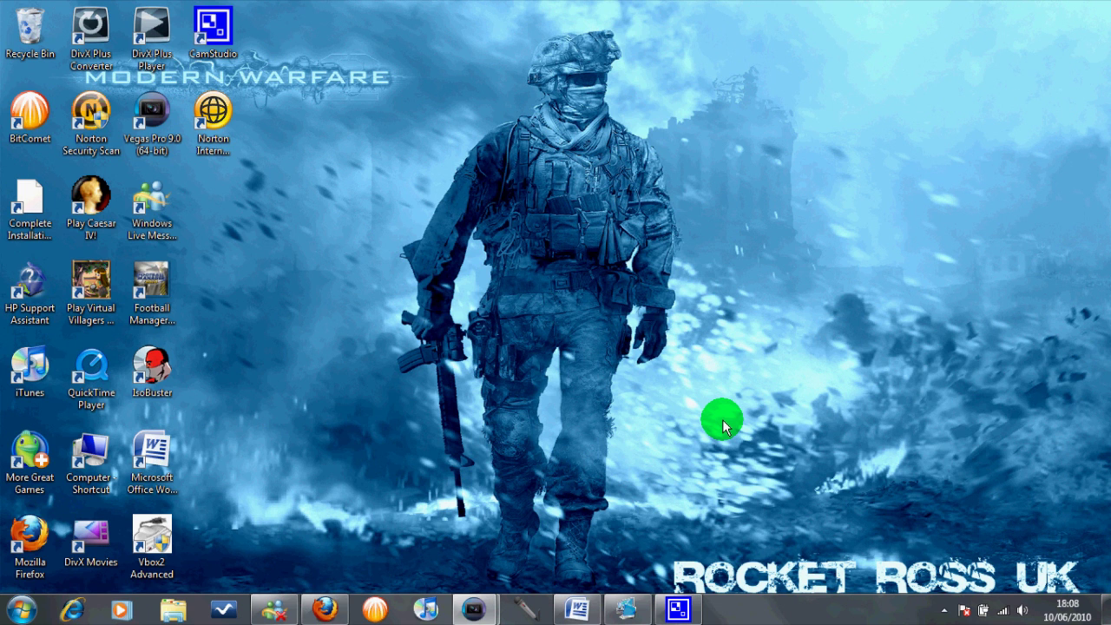
Switch to the 'Editing in slow mo clip' Vegas Pro window from the taskbar previews
{"action": "mouse_move", "coordinate": [475, 608]}
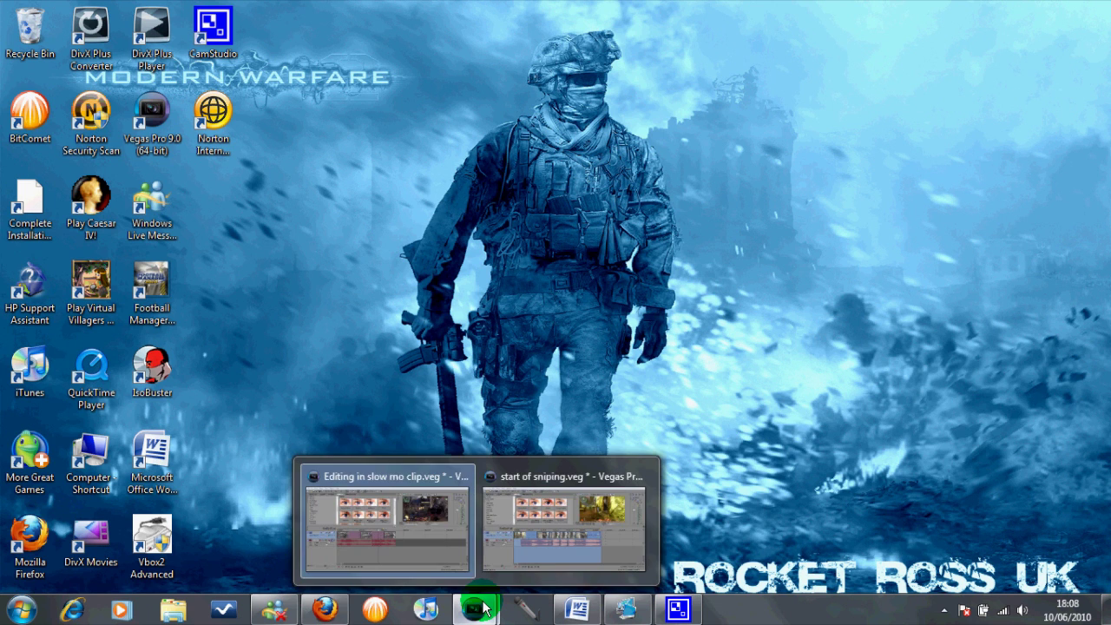
{"action": "left_click", "coordinate": [436, 545]}
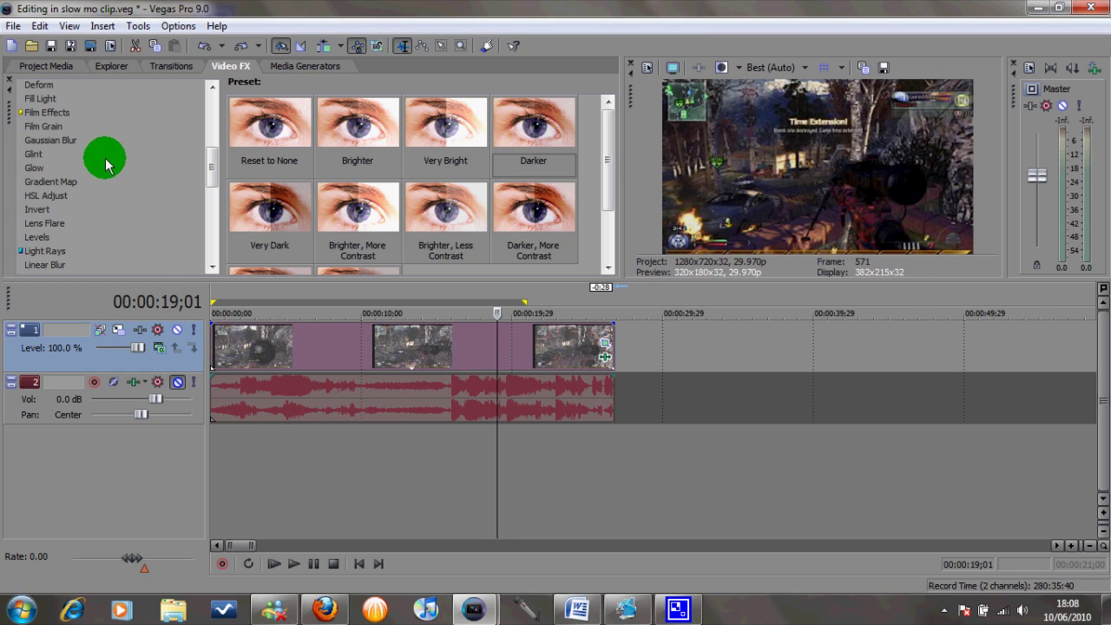
Select the roughly 26-second gameplay video event on track 1
{"action": "left_click_drag", "start_coordinate": [533, 139], "coordinate": [902, 253]}
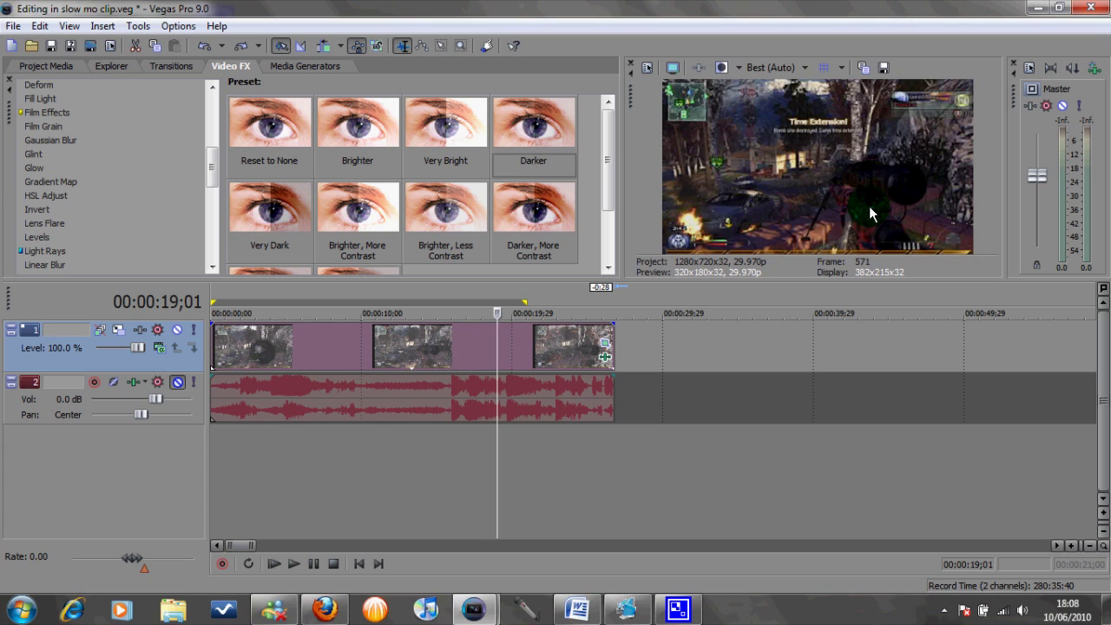
{"action": "left_click", "coordinate": [499, 342]}
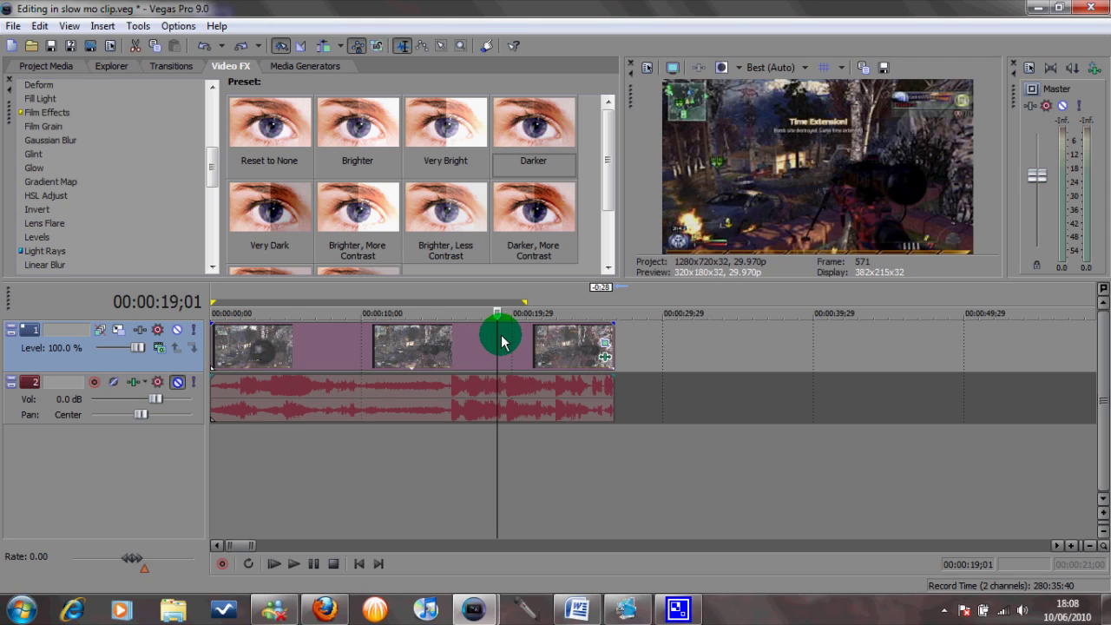
Remove the gameplay video event from its group so it is unlinked from the audio
{"action": "right_click", "coordinate": [498, 350]}
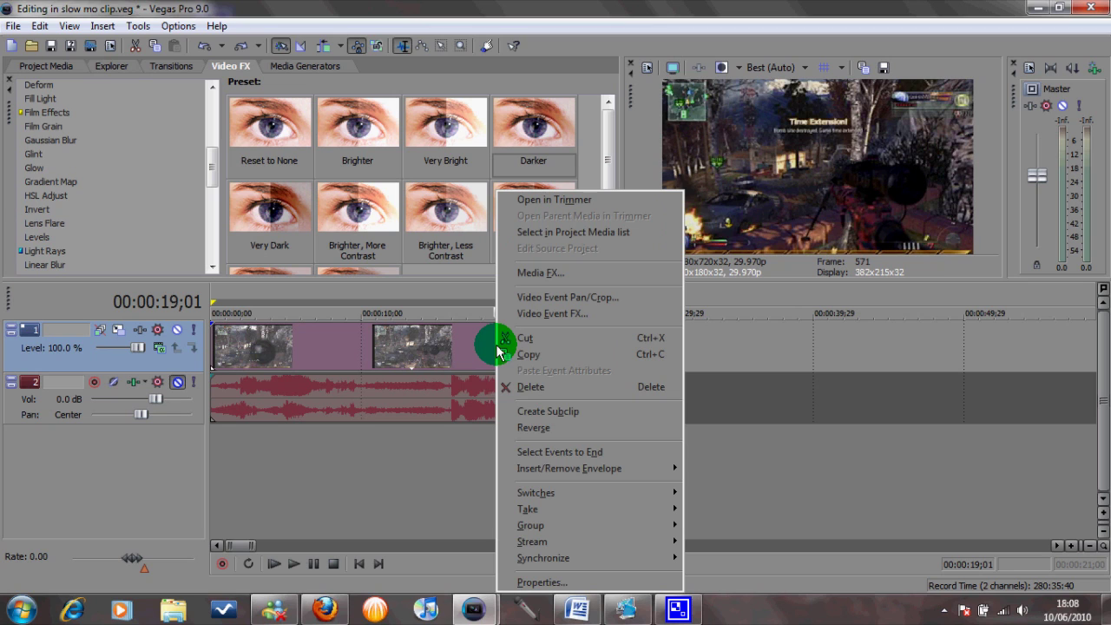
{"action": "mouse_move", "coordinate": [602, 531]}
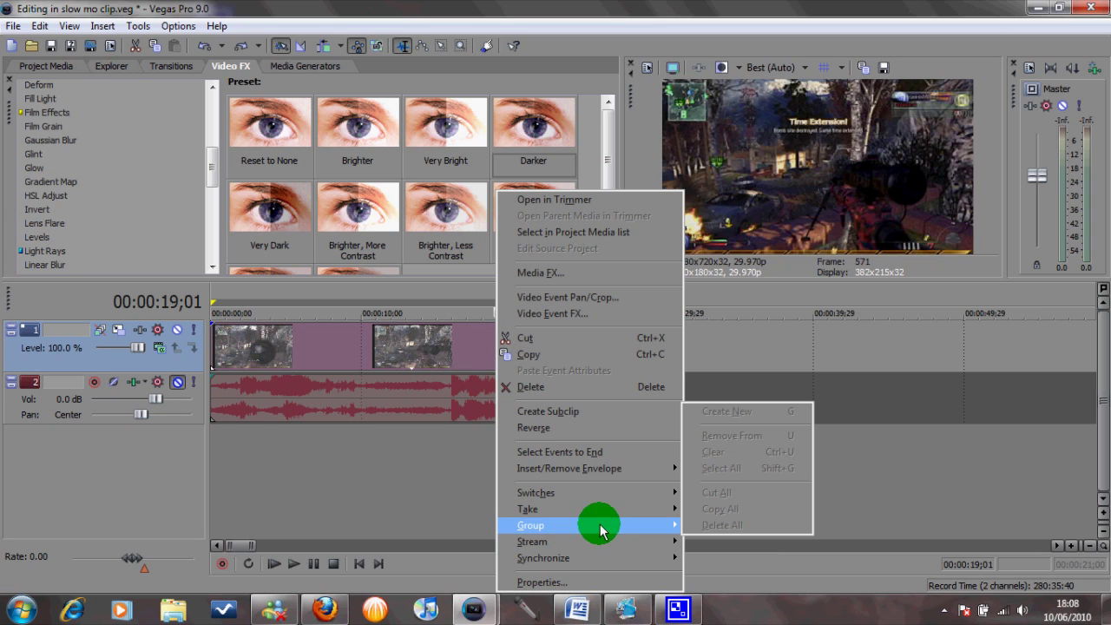
{"action": "left_click", "coordinate": [743, 446]}
{"action": "right_click", "coordinate": [411, 478]}
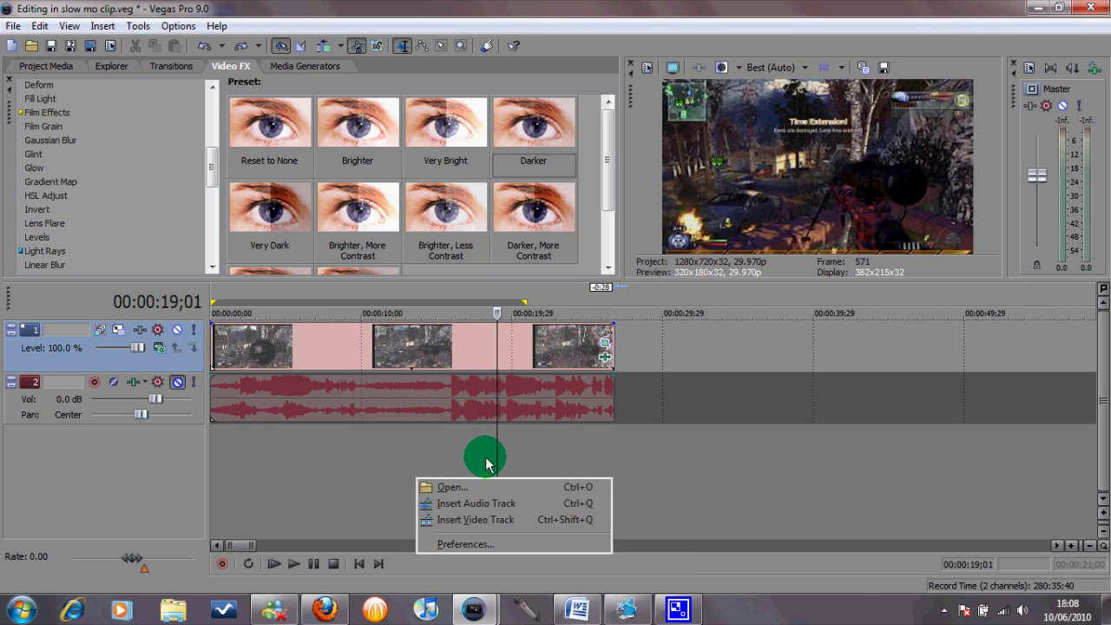
Split both the video and audio events at 00:00:18;27
{"action": "left_click", "coordinate": [496, 354]}
{"action": "left_click", "coordinate": [496, 348]}
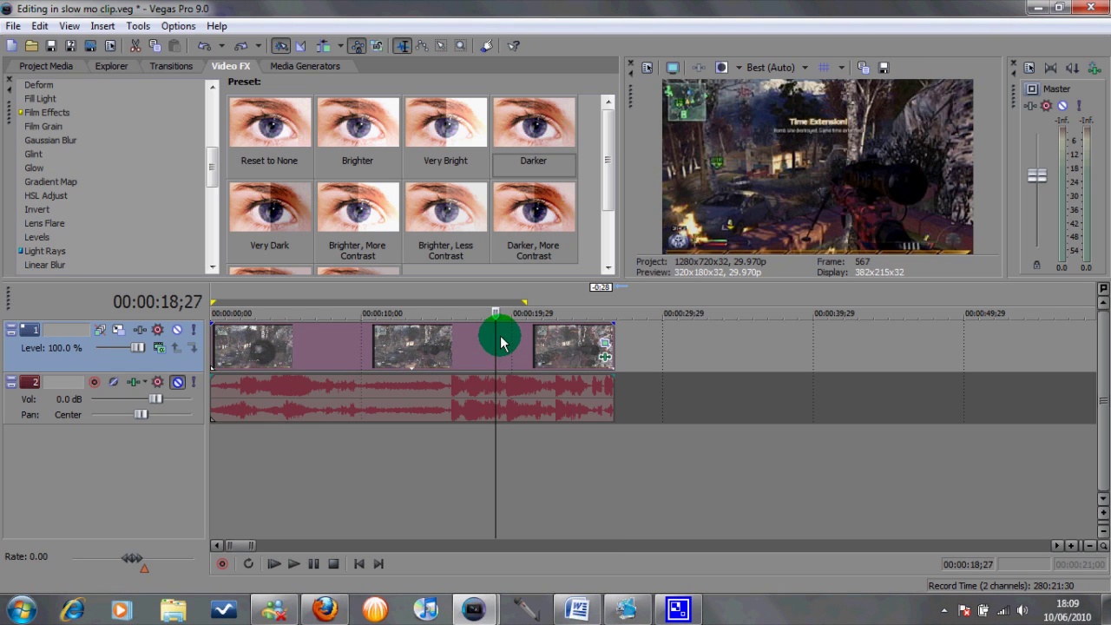
{"action": "key", "text": "s"}
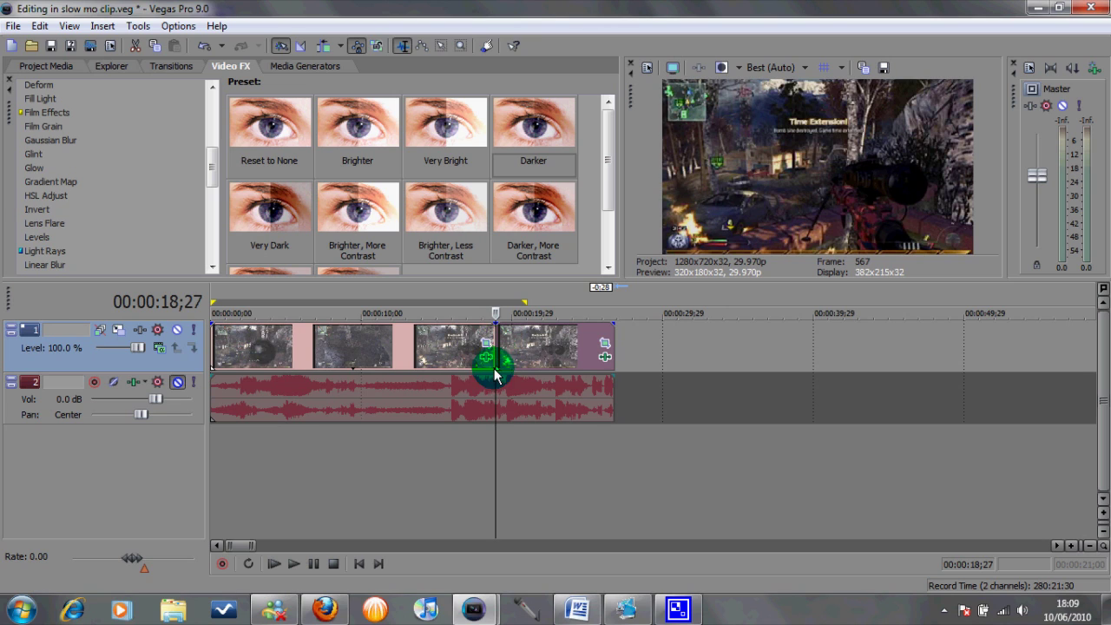
{"action": "left_click", "coordinate": [495, 397]}
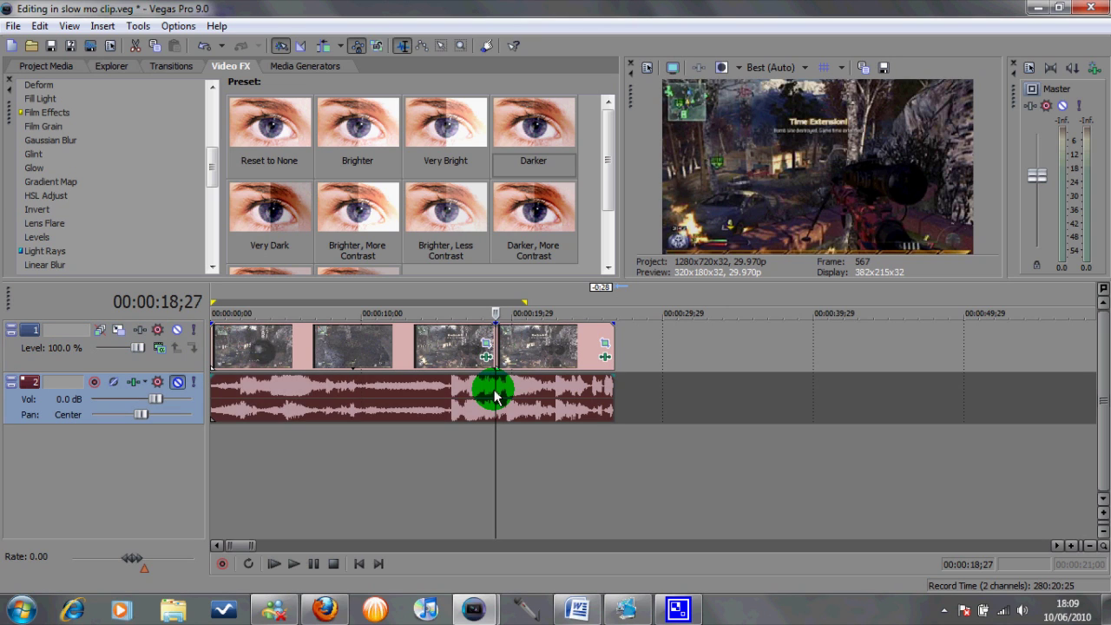
{"action": "key", "text": "s"}
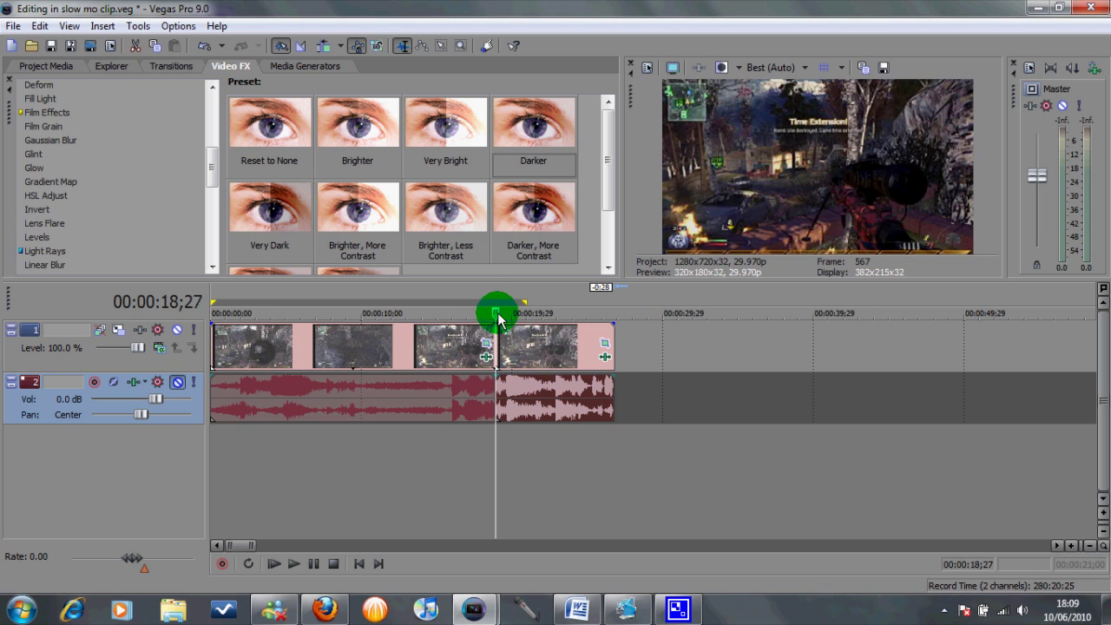
{"action": "key", "text": "space"}
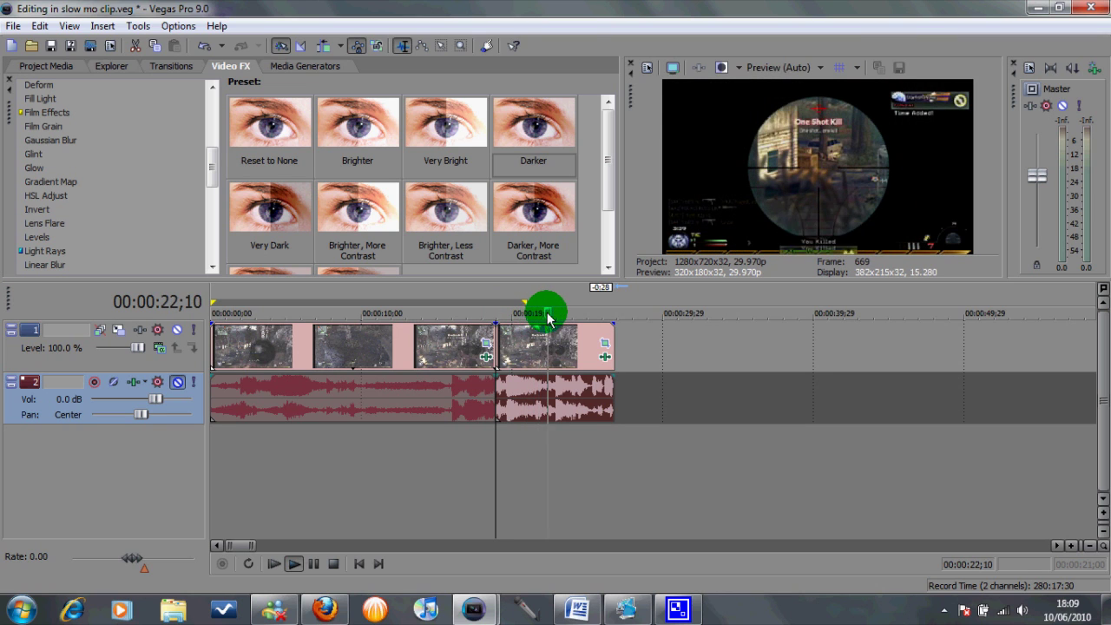
Split the audio and video at the kill moment, 00:00:21;18
{"action": "left_click", "coordinate": [537, 319]}
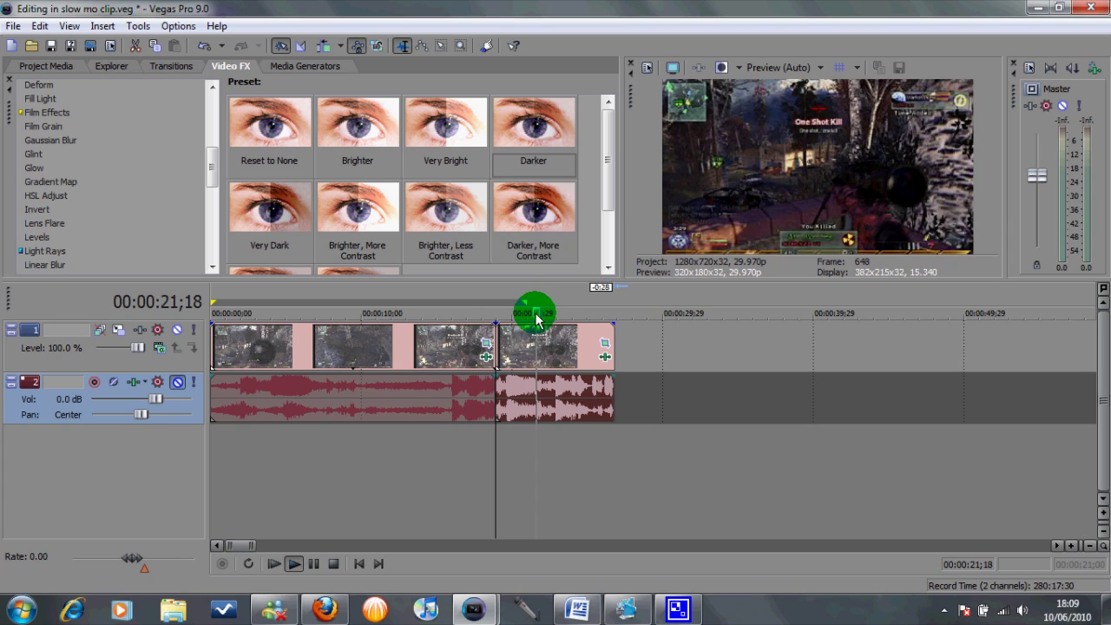
{"action": "key", "text": "space"}
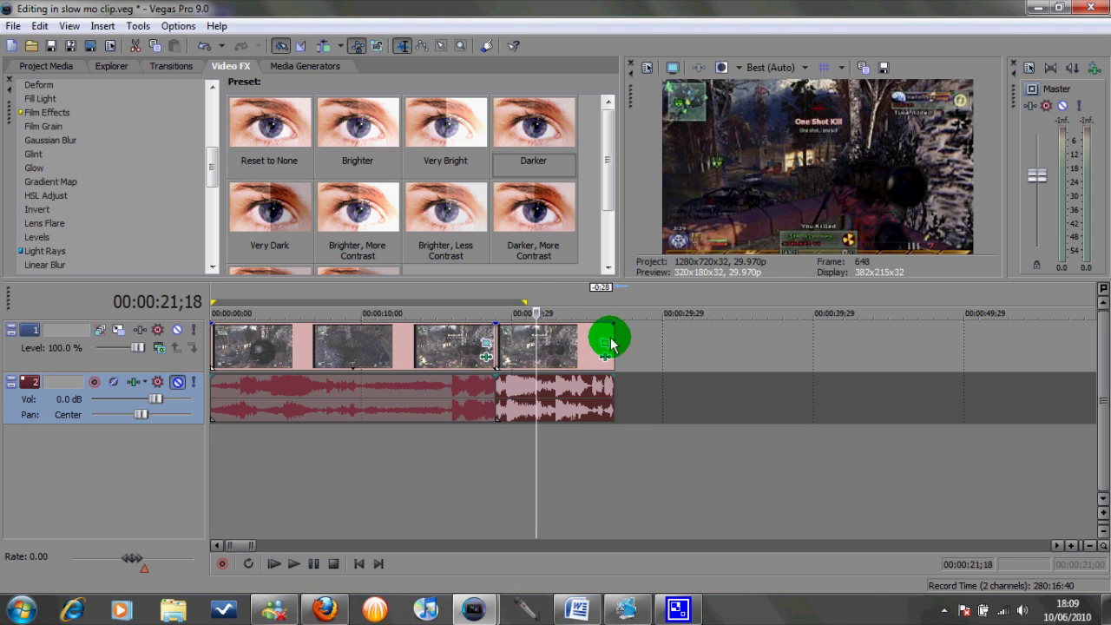
{"action": "key", "text": "s"}
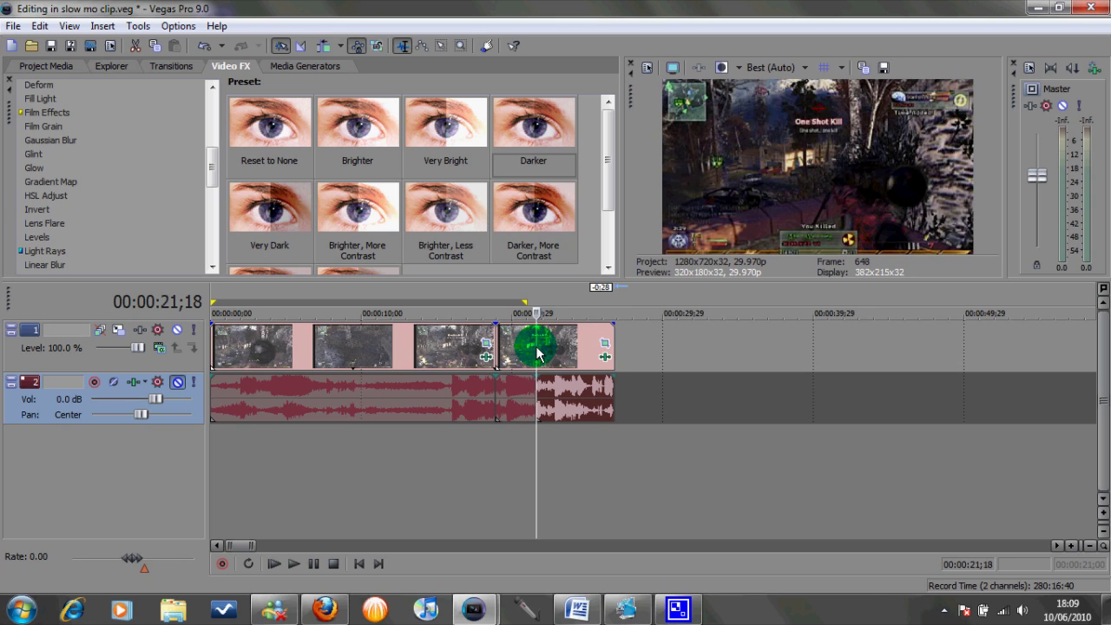
{"action": "left_click", "coordinate": [538, 352]}
{"action": "key", "text": "s"}
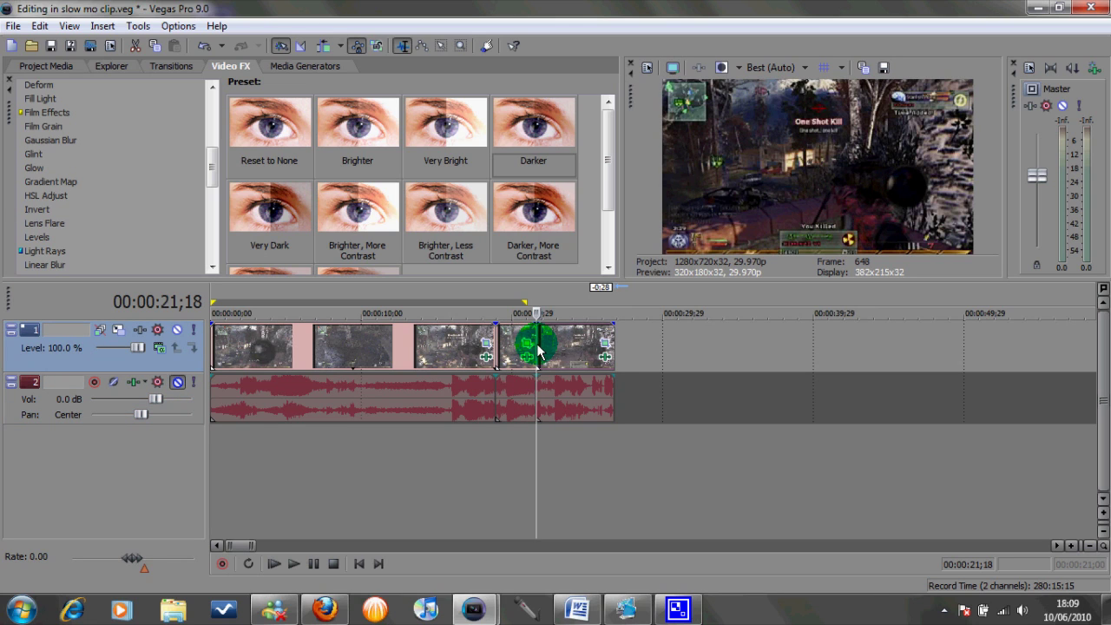
Move the split-off video and audio parts later to about 00:00:29, kept aligned
{"action": "left_click_drag", "start_coordinate": [539, 351], "coordinate": [655, 351]}
{"action": "left_click_drag", "start_coordinate": [602, 390], "coordinate": [689, 397]}
{"action": "left_click", "coordinate": [508, 346]}
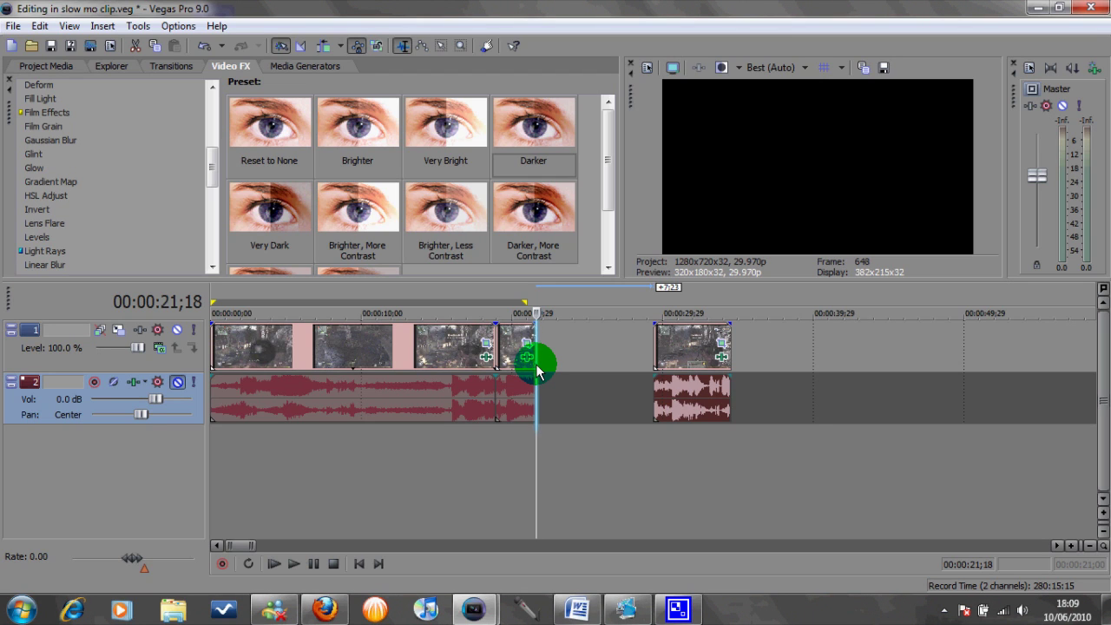
Stretch the pre-kill video and its audio out to the moved section, filling the gap
{"action": "left_click_drag", "start_coordinate": [538, 372], "coordinate": [643, 373]}
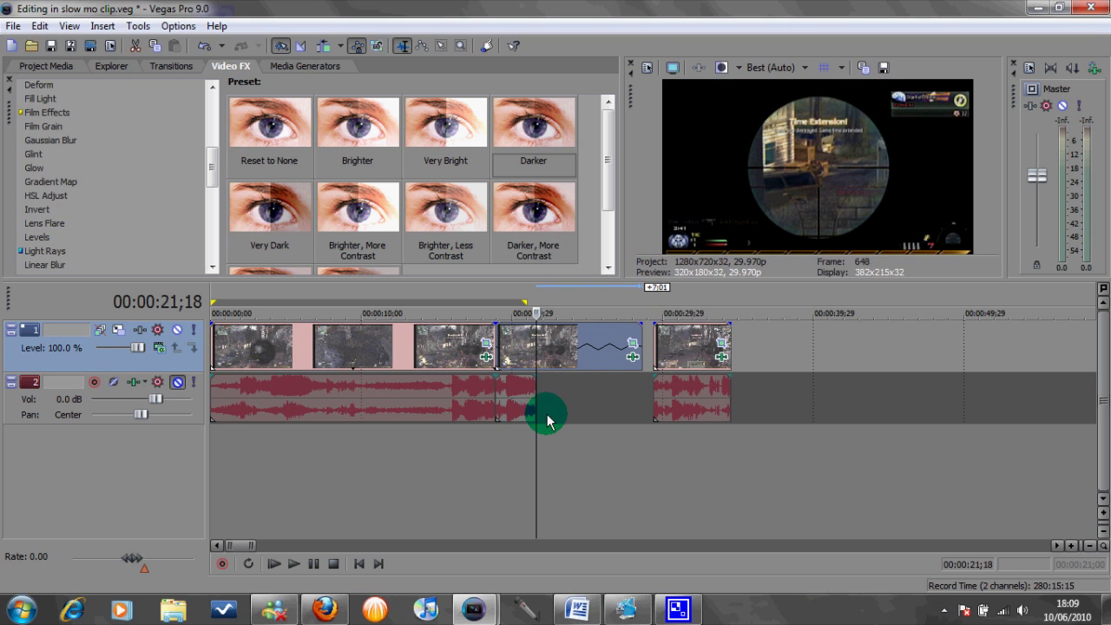
{"action": "left_click_drag", "start_coordinate": [534, 421], "coordinate": [642, 433]}
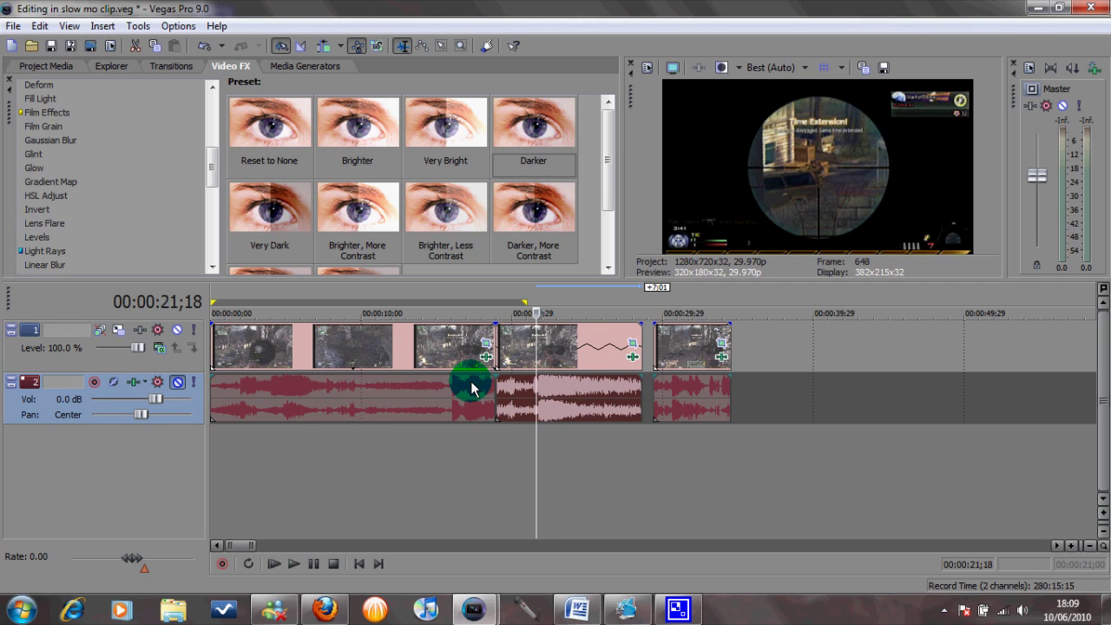
Lock the stretched kill audio's pitch to its stretch, giving a -22.19969 pitch change
{"action": "right_click", "coordinate": [606, 398]}
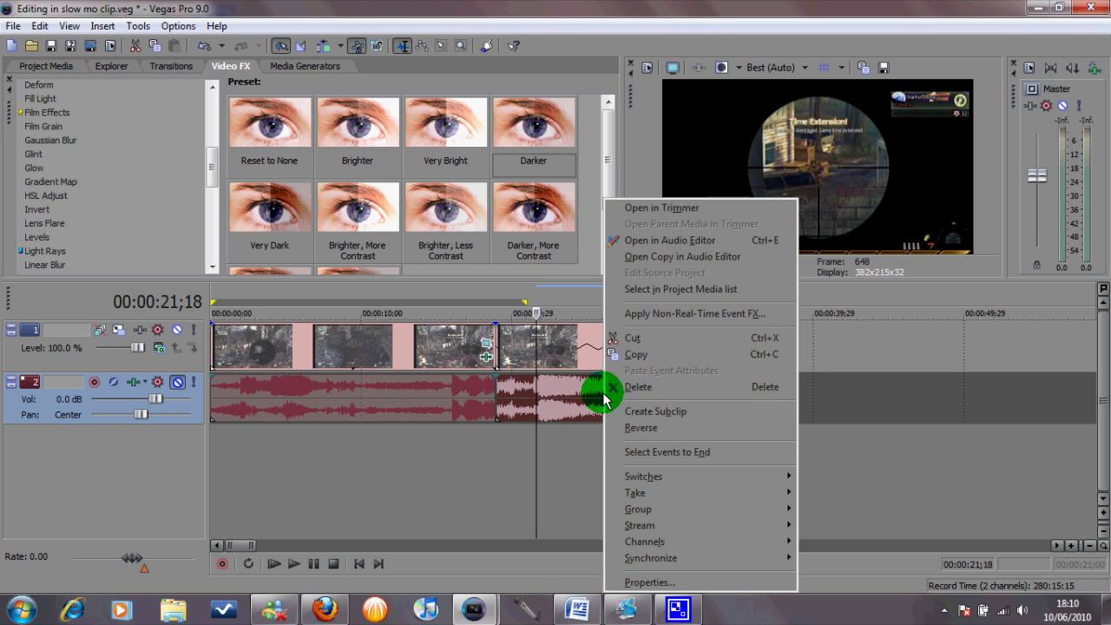
{"action": "left_click", "coordinate": [650, 583]}
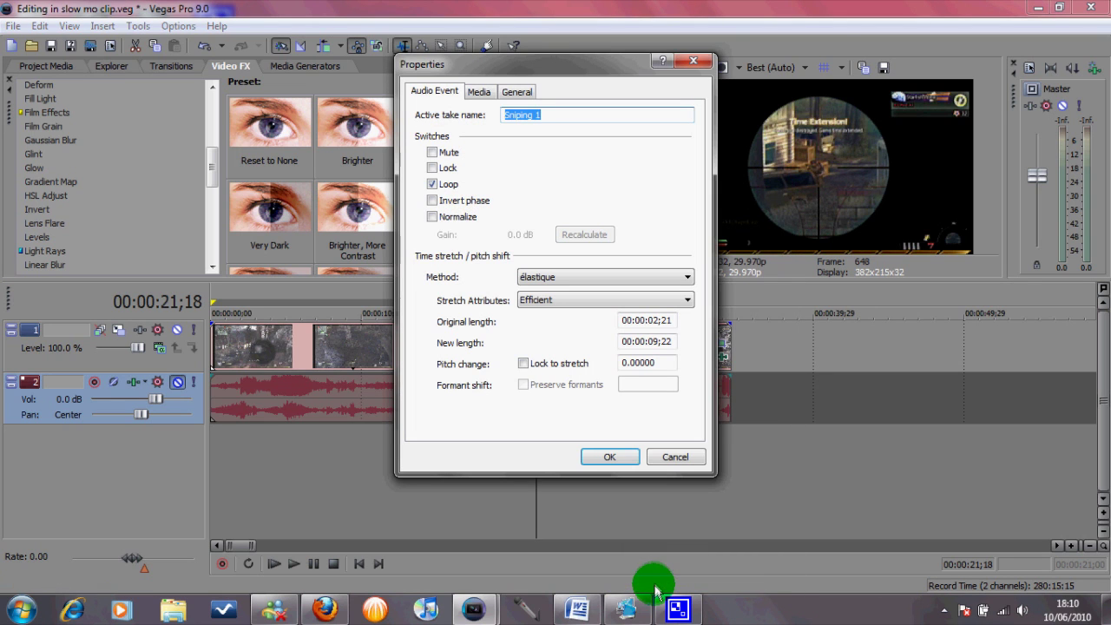
{"action": "left_click", "coordinate": [524, 364]}
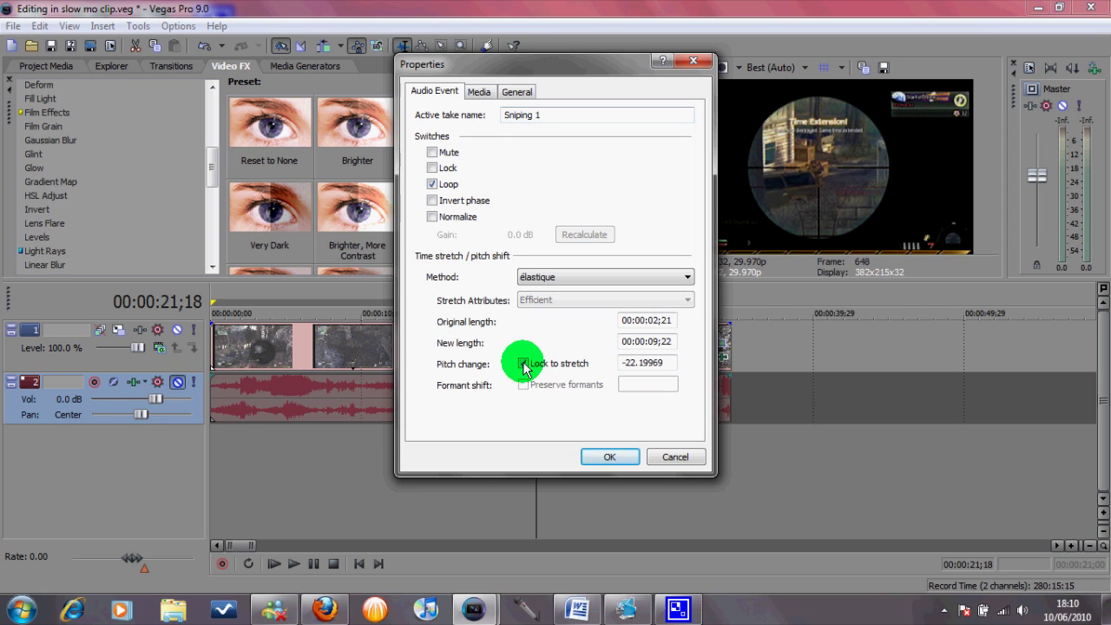
{"action": "left_click", "coordinate": [609, 458]}
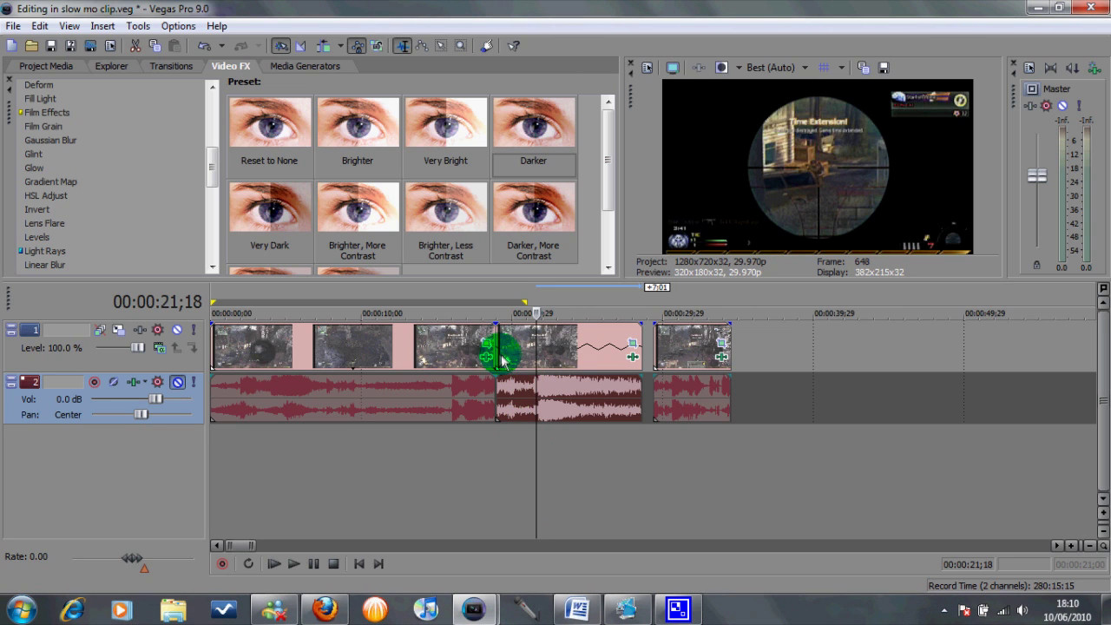
Preview footage across the three clips, checking the second clip around 00:00:11;20
{"action": "left_click", "coordinate": [473, 352]}
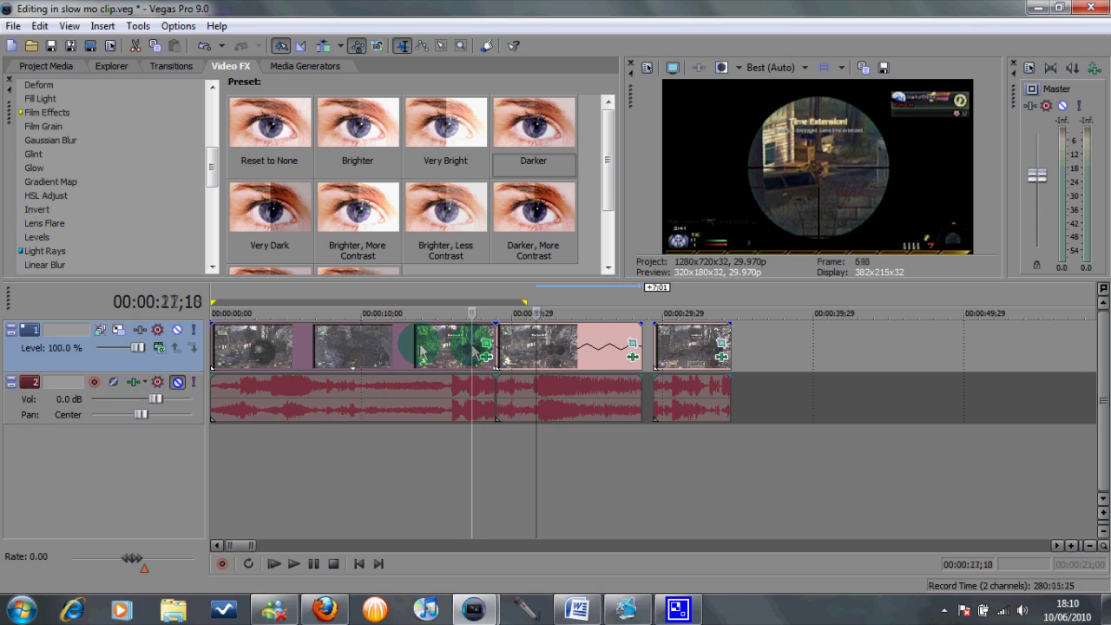
{"action": "left_click", "coordinate": [348, 353]}
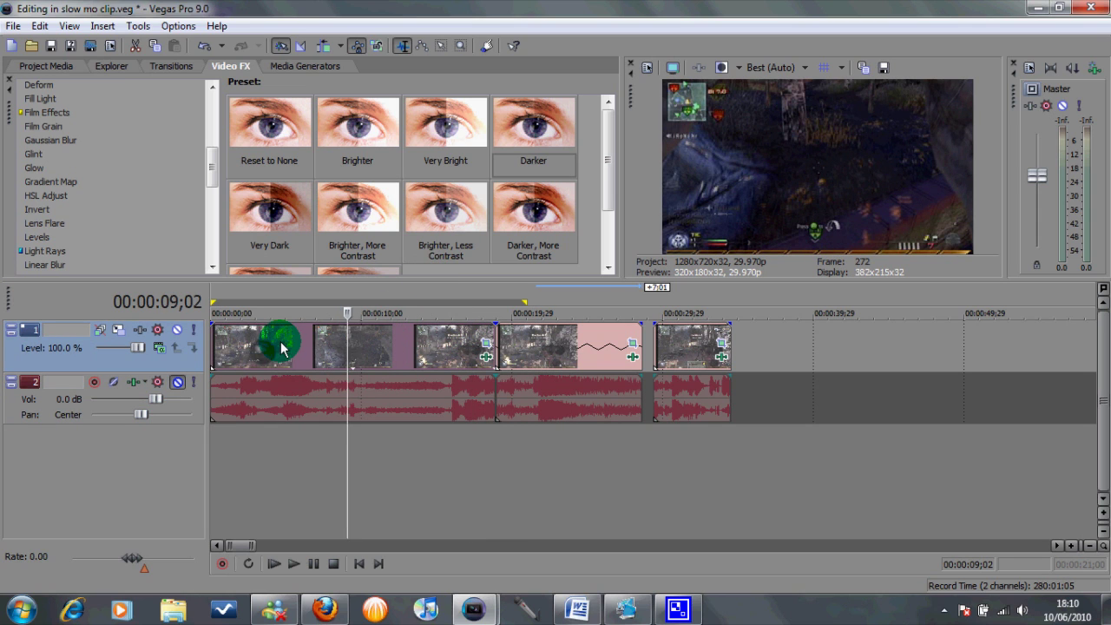
{"action": "left_click", "coordinate": [260, 345]}
{"action": "left_click", "coordinate": [348, 343]}
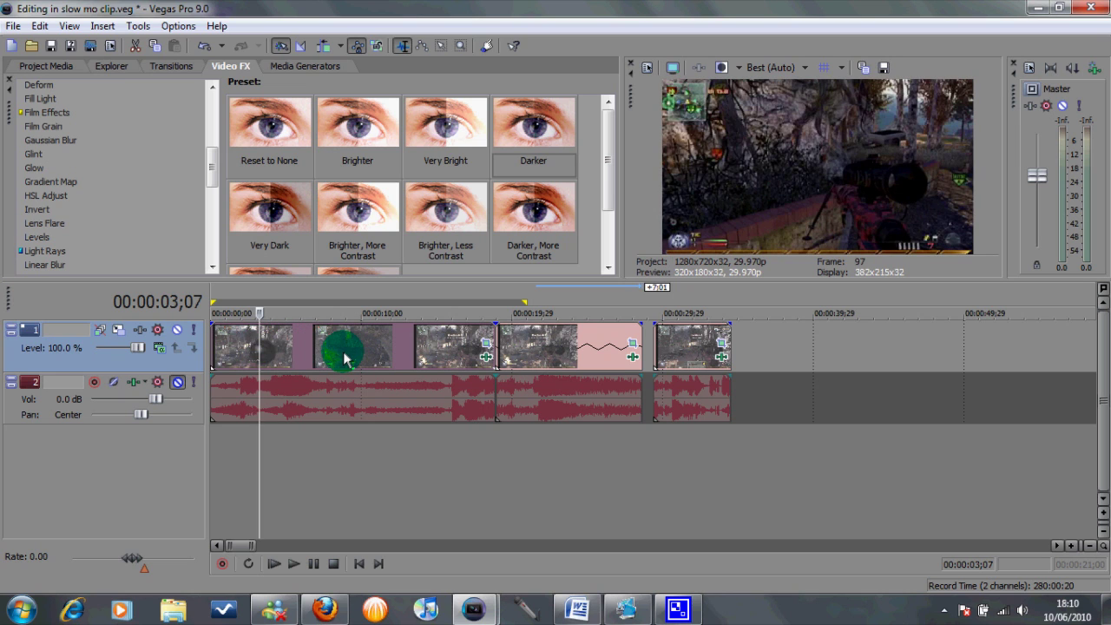
{"action": "left_click", "coordinate": [387, 351]}
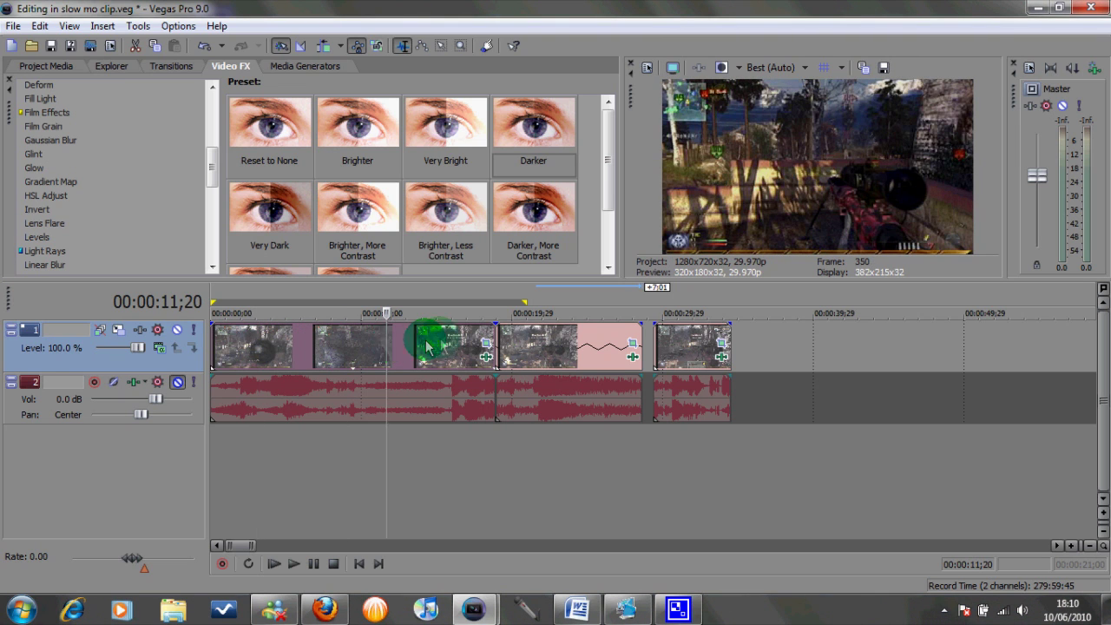
{"action": "left_click", "coordinate": [492, 366]}
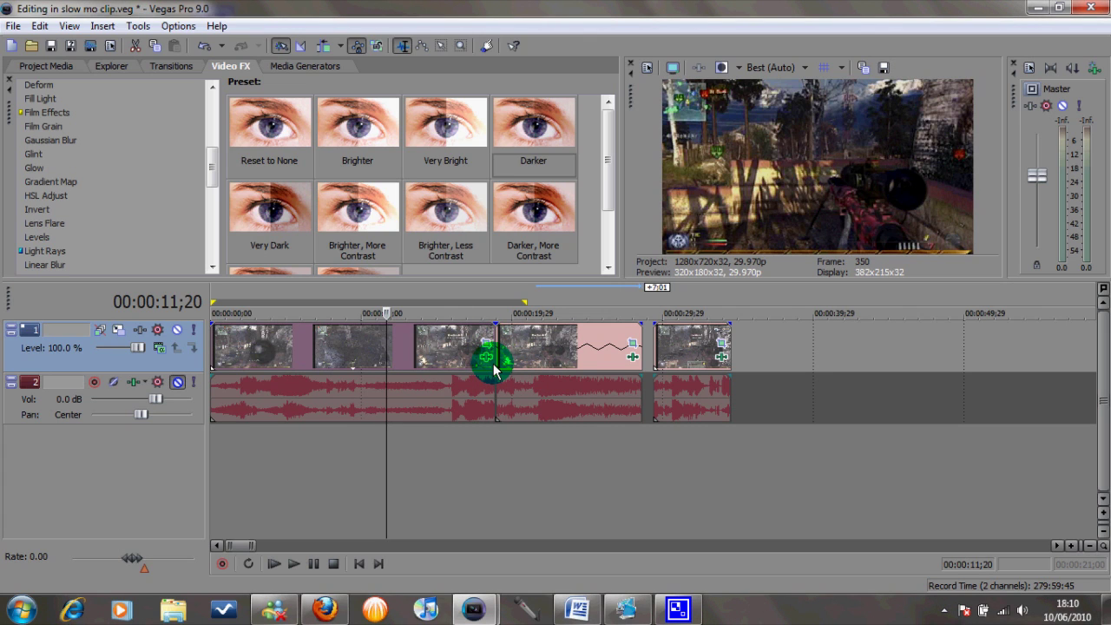
Slide the slow-motion kill and last clip with their audio left, closing the gaps
{"action": "left_click_drag", "start_coordinate": [489, 360], "coordinate": [355, 422]}
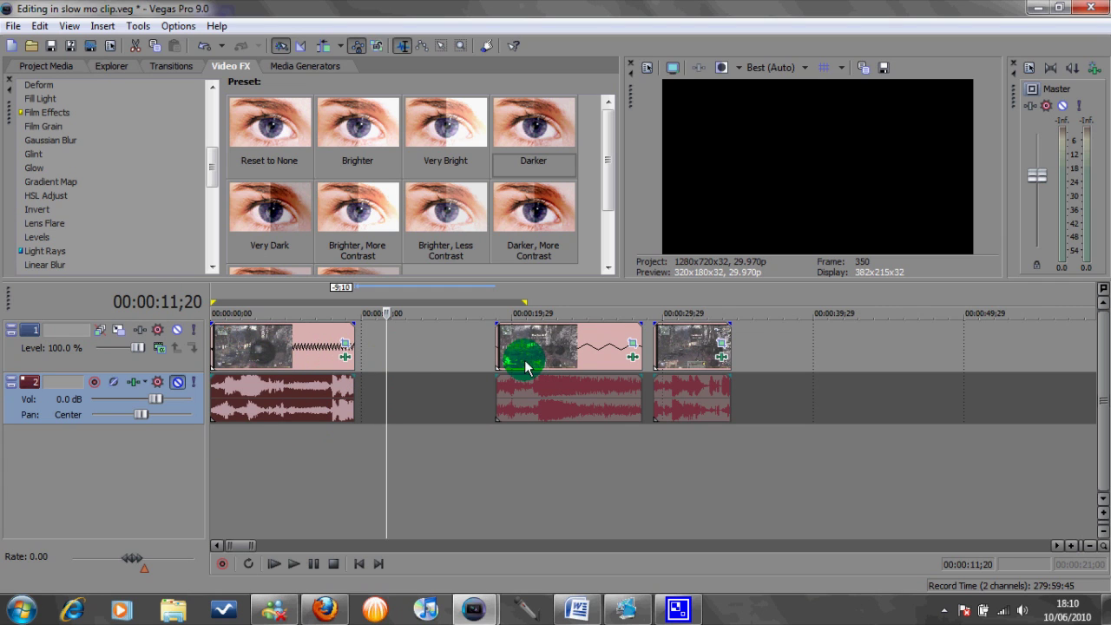
{"action": "left_click_drag", "start_coordinate": [524, 359], "coordinate": [385, 347]}
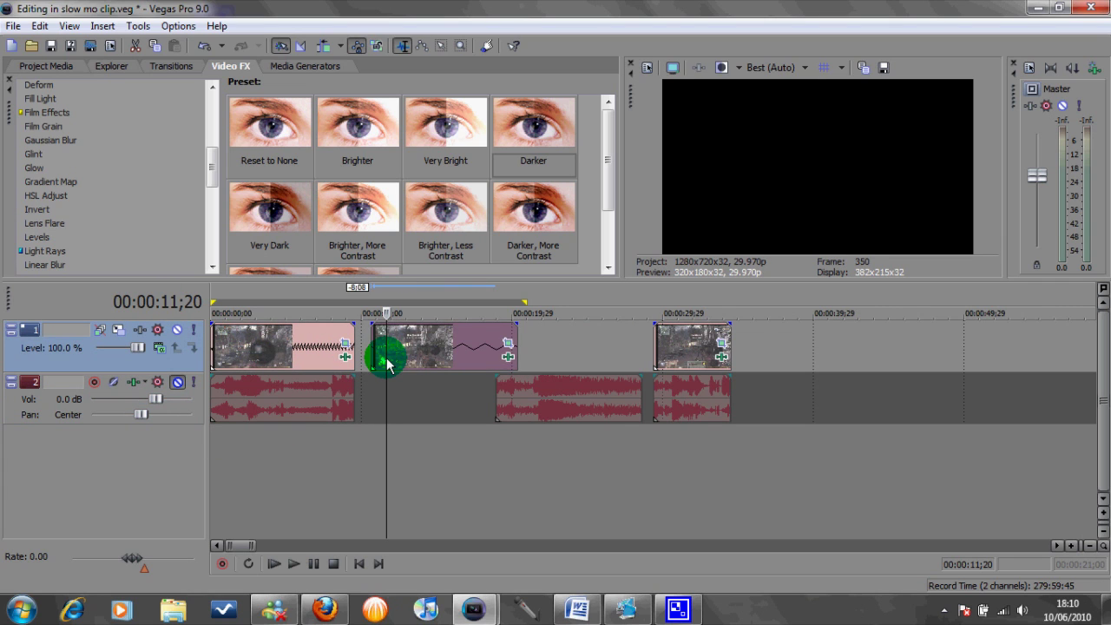
{"action": "left_click_drag", "start_coordinate": [522, 396], "coordinate": [385, 397]}
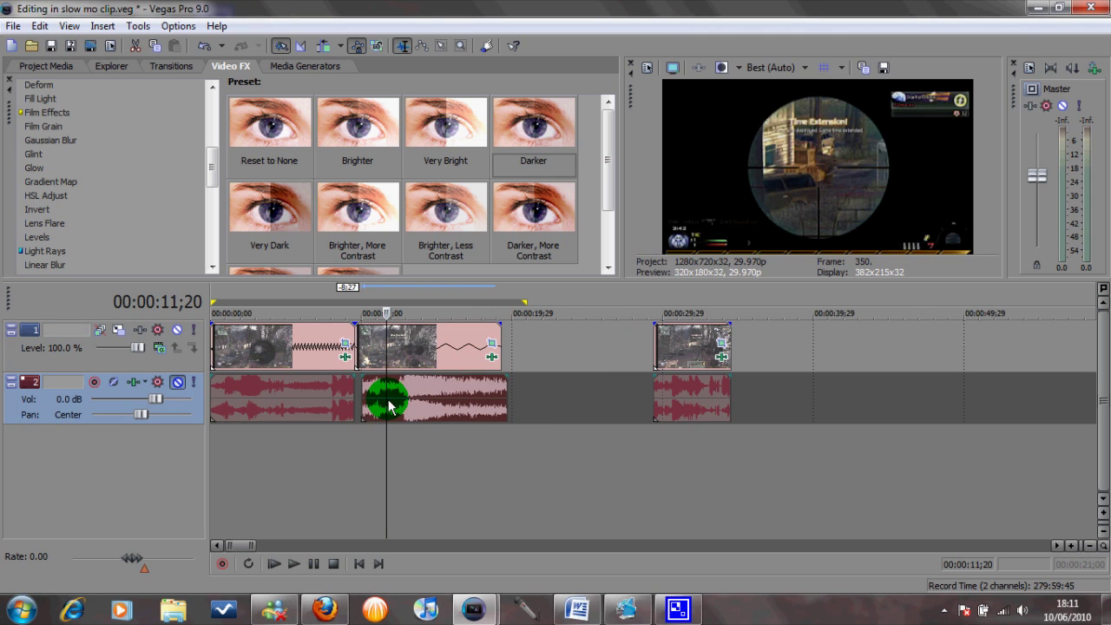
{"action": "left_click_drag", "start_coordinate": [681, 339], "coordinate": [526, 355]}
{"action": "left_click_drag", "start_coordinate": [669, 404], "coordinate": [517, 398]}
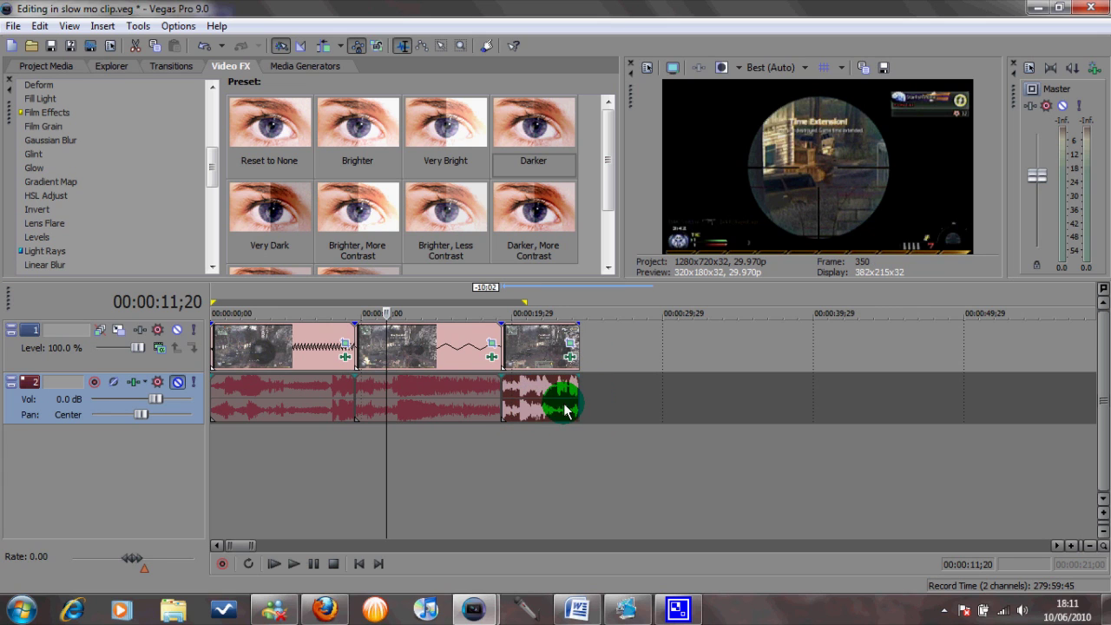
{"action": "left_click", "coordinate": [416, 469]}
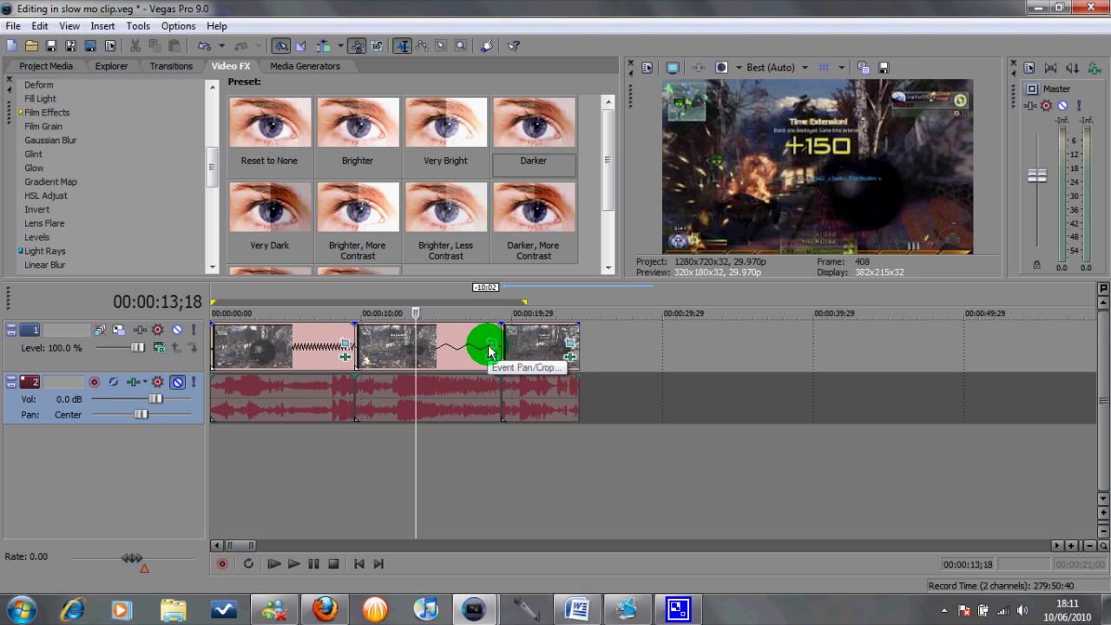
Open Event Pan/Crop for the kill clip and add a position keyframe at 00:00:09;16
{"action": "left_click", "coordinate": [490, 350]}
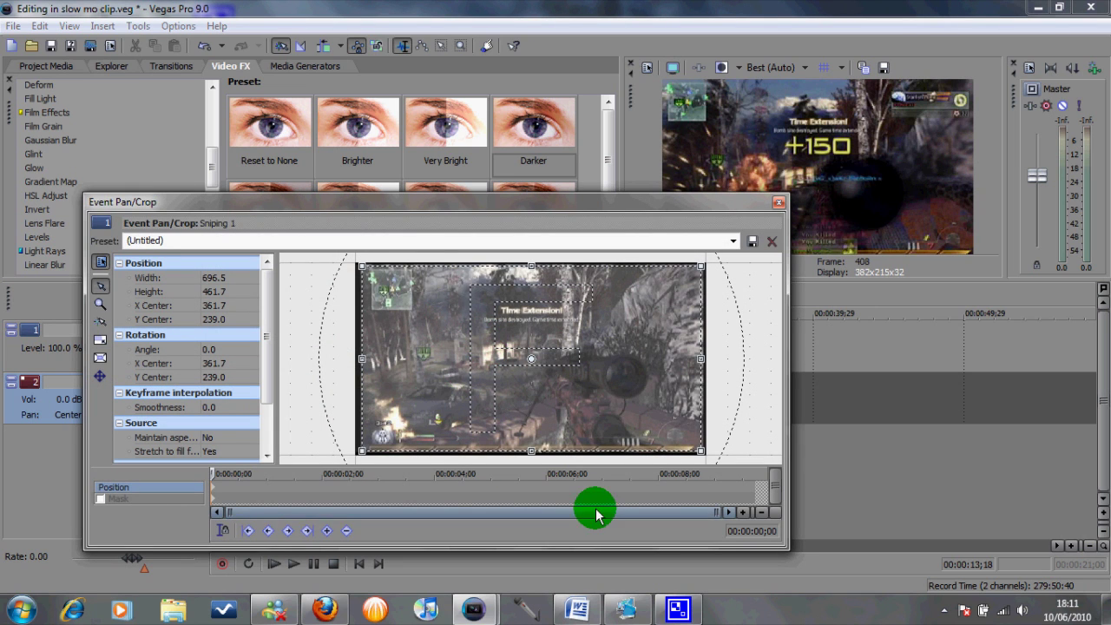
{"action": "left_click_drag", "start_coordinate": [584, 491], "coordinate": [653, 490]}
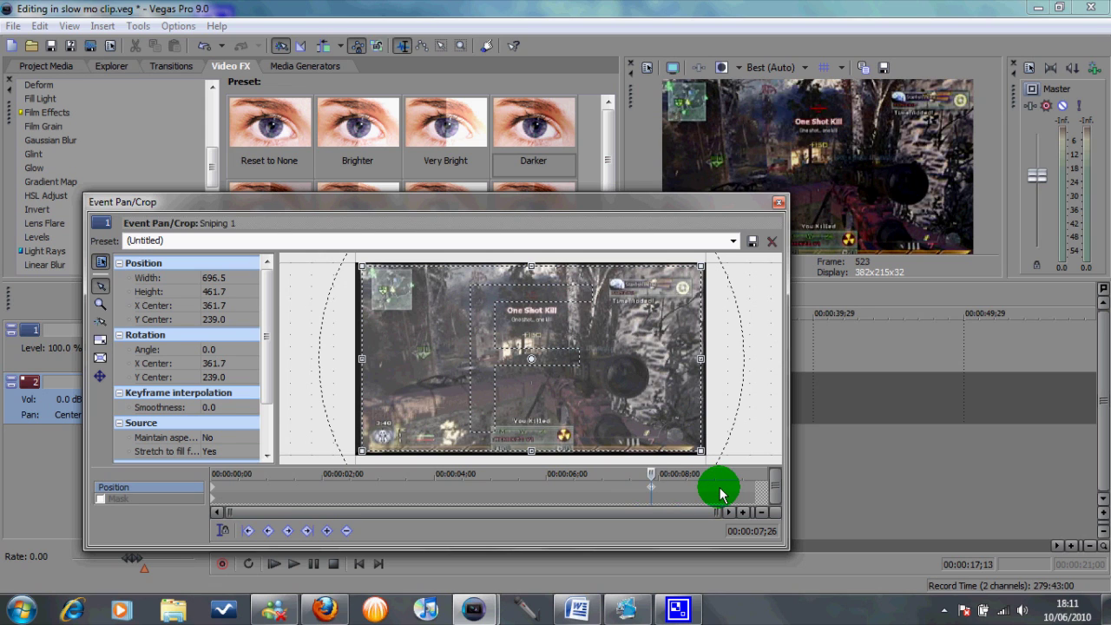
{"action": "left_click_drag", "start_coordinate": [720, 493], "coordinate": [743, 493]}
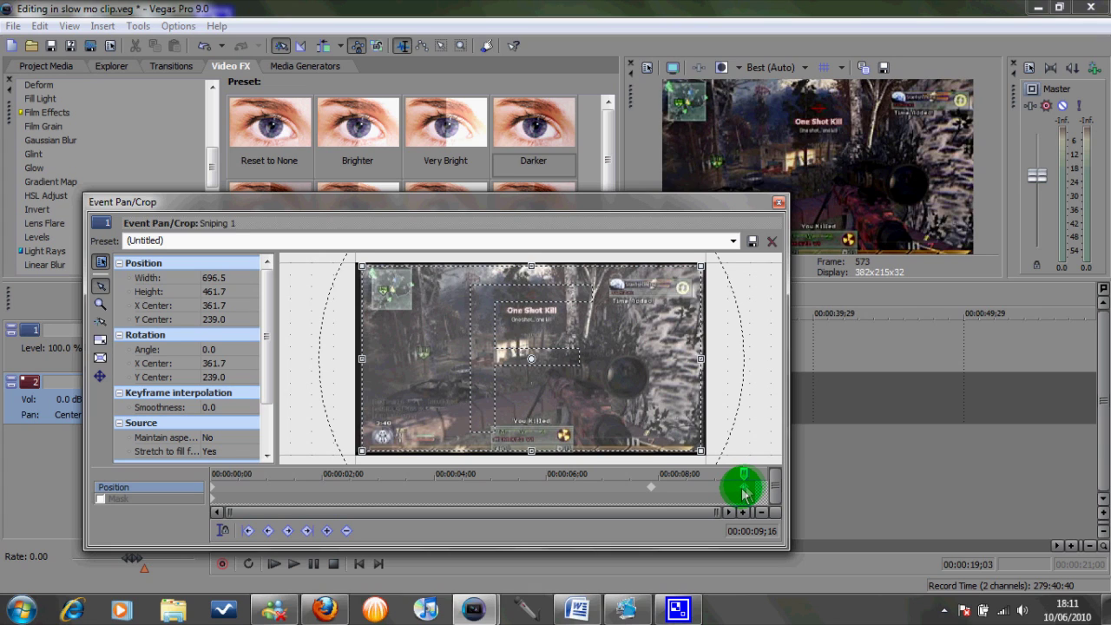
{"action": "left_click", "coordinate": [363, 423]}
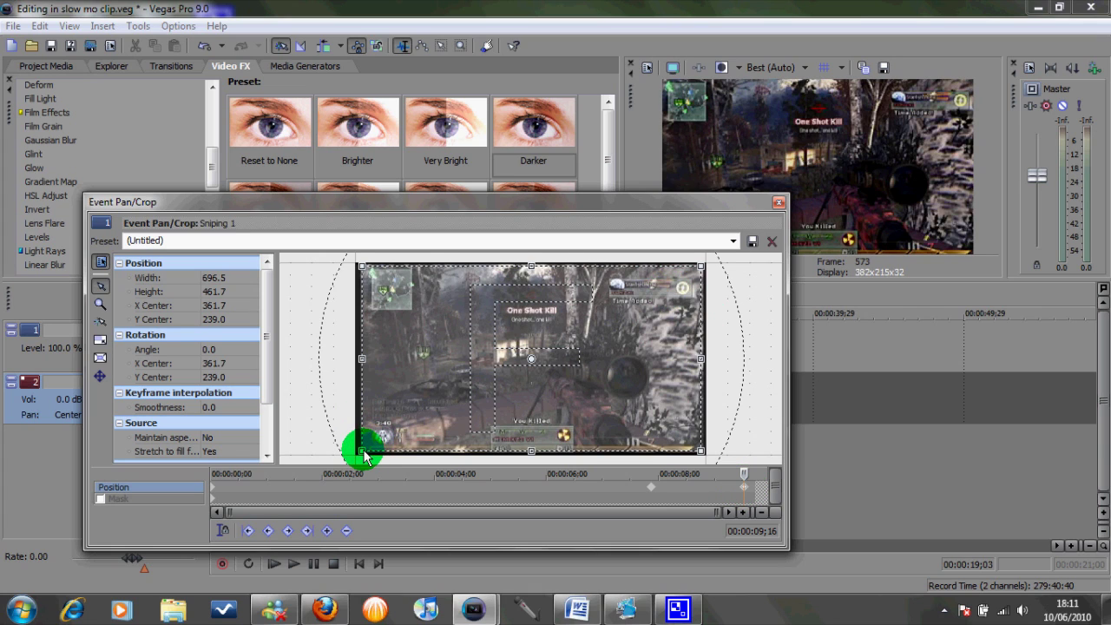
Shrink the crop frame tightly around the One Shot Kill text
{"action": "left_click_drag", "start_coordinate": [363, 452], "coordinate": [472, 351]}
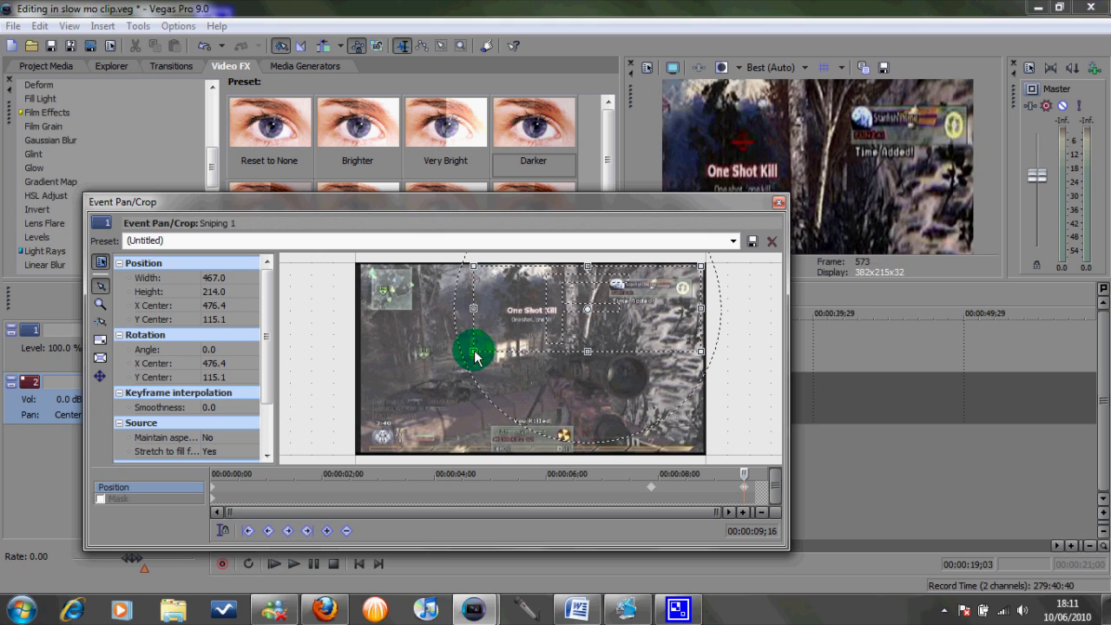
{"action": "left_click_drag", "start_coordinate": [698, 347], "coordinate": [595, 342]}
{"action": "left_click_drag", "start_coordinate": [537, 265], "coordinate": [538, 294]}
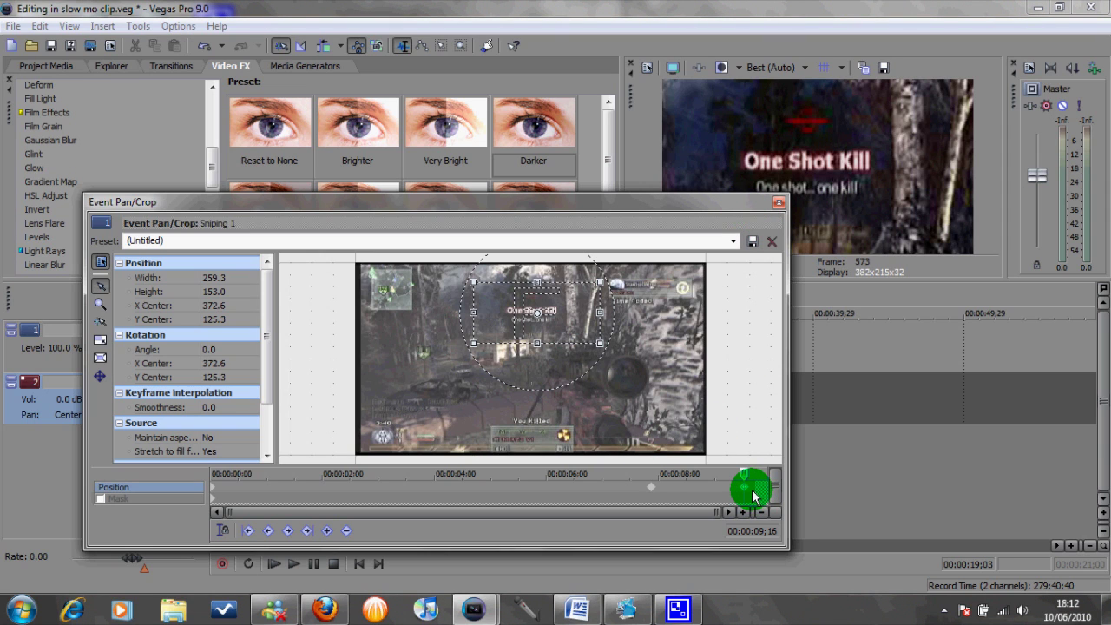
At 00:00:09;20, reset the crop to the YouTube HQ preset and close Pan/Crop
{"action": "left_click", "coordinate": [752, 495]}
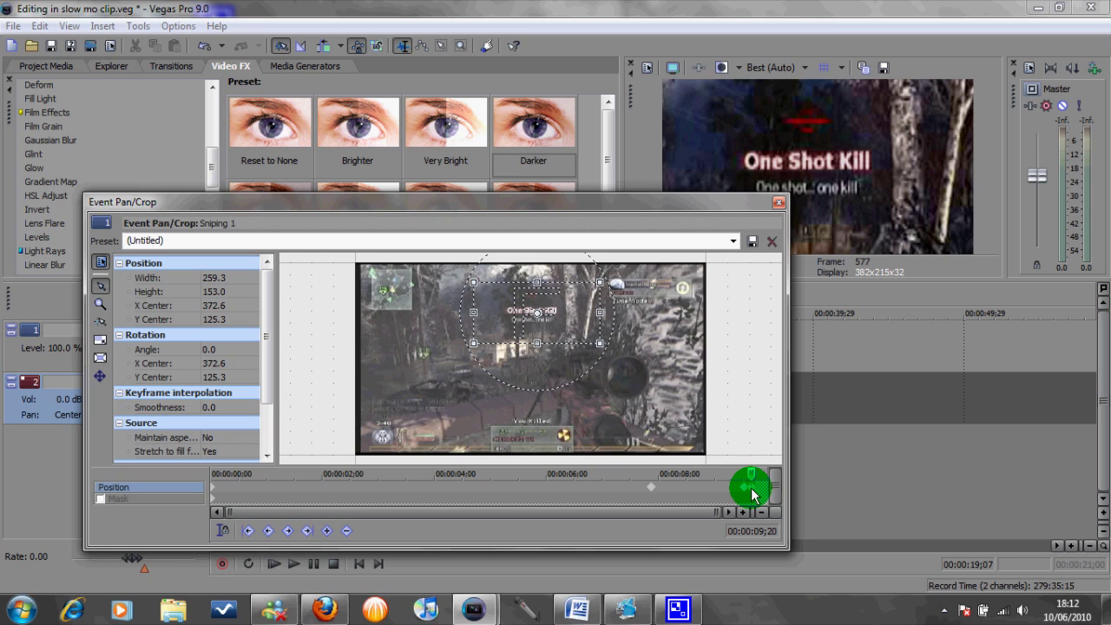
{"action": "left_click", "coordinate": [733, 240]}
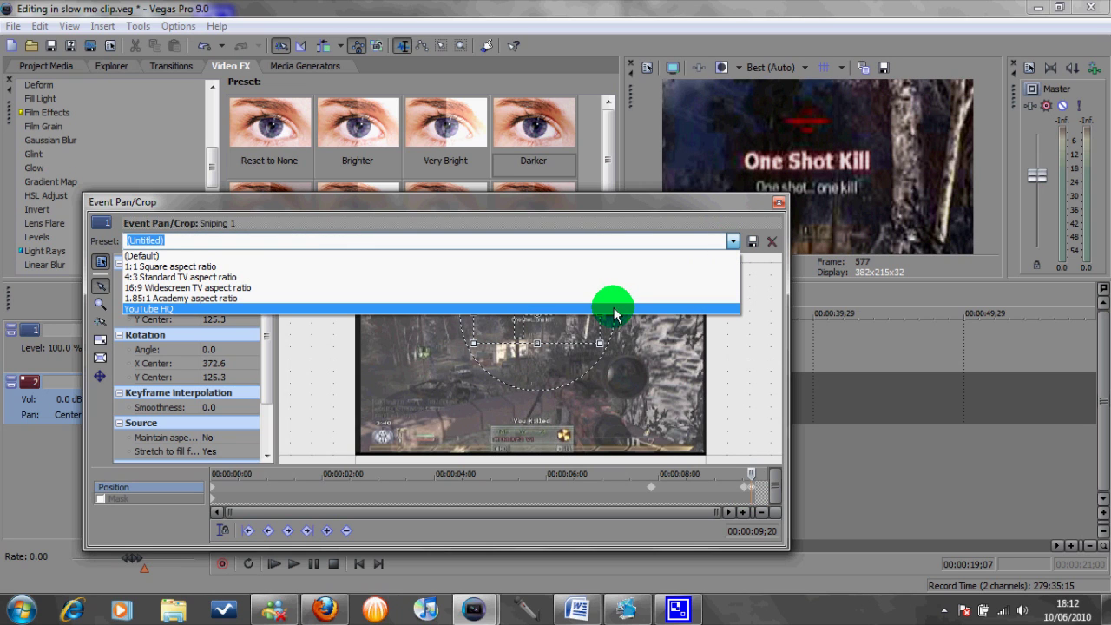
{"action": "left_click", "coordinate": [614, 310]}
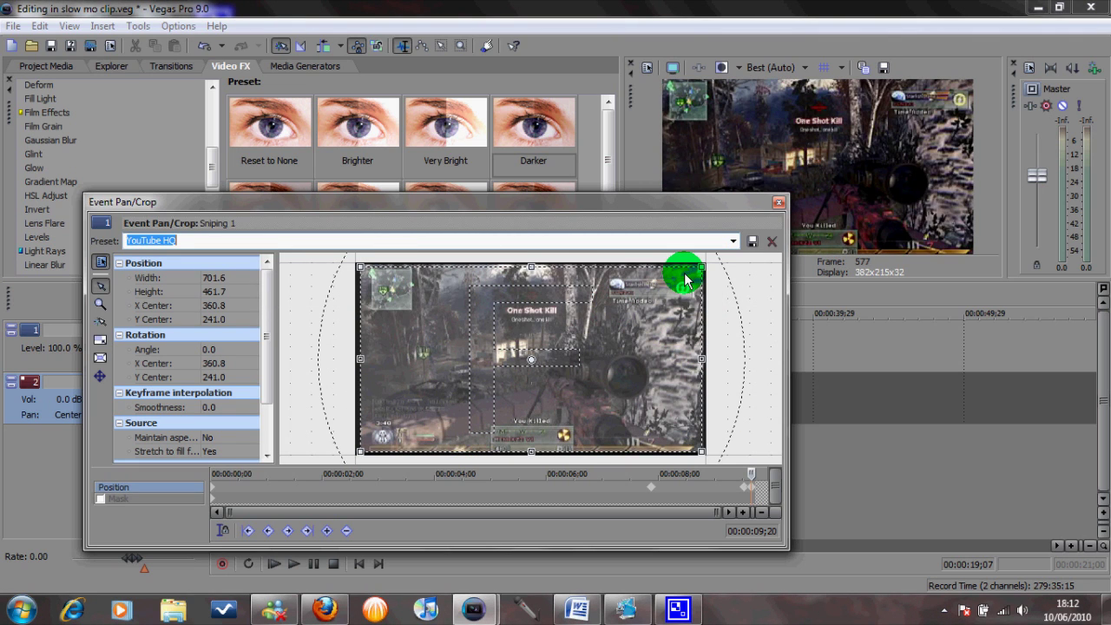
{"action": "left_click", "coordinate": [778, 202]}
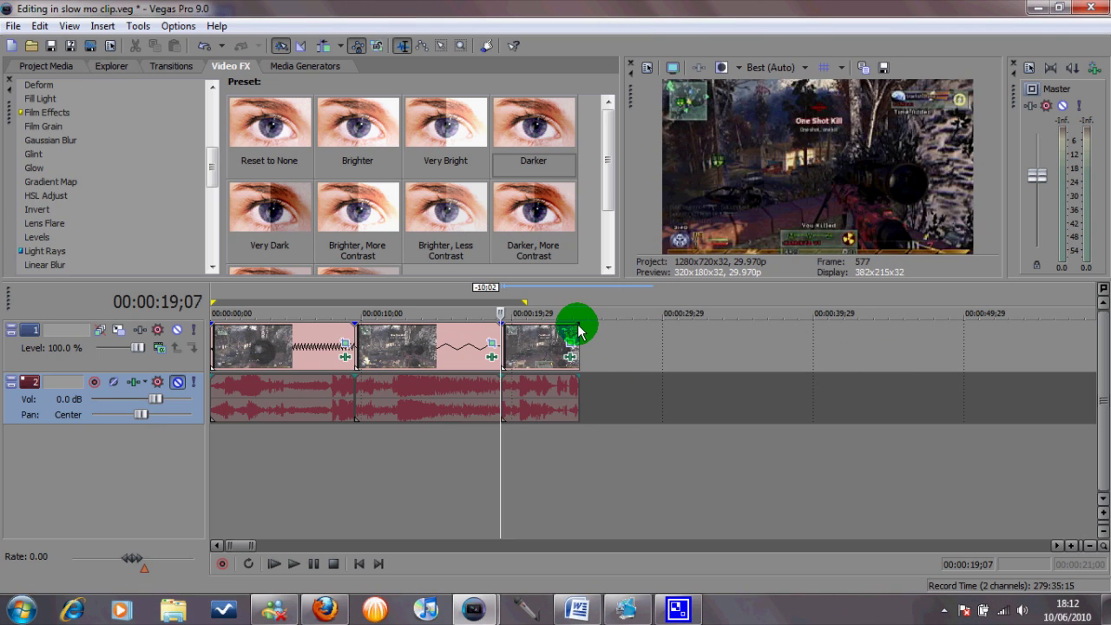
Add a fade-out of about 00:00:00;16 to the end of the last event
{"action": "left_click_drag", "start_coordinate": [577, 331], "coordinate": [566, 382]}
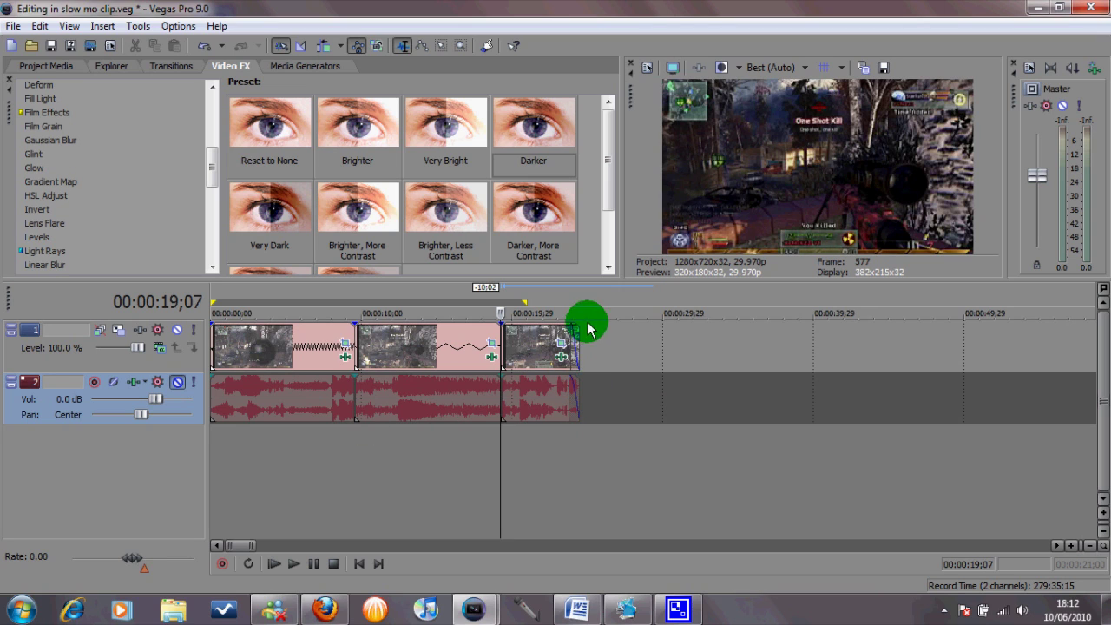